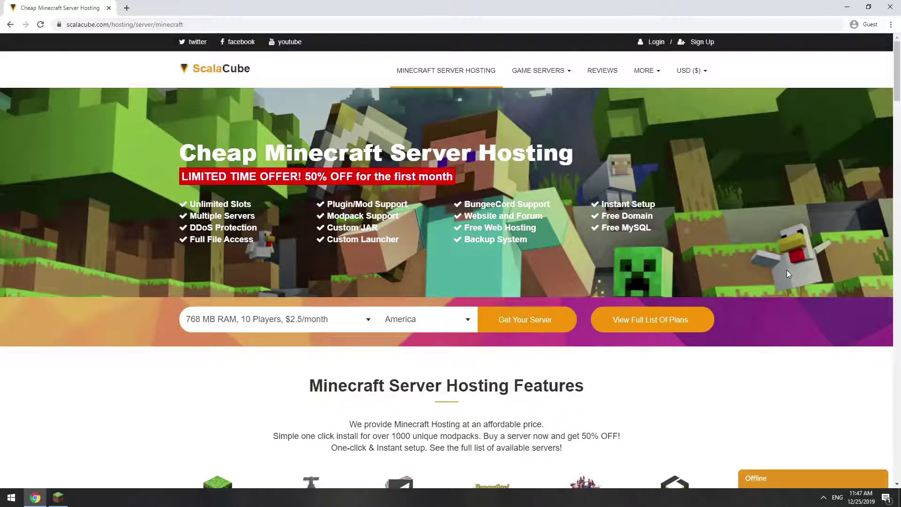
Start a new Minecraft server plan hosted in America
click(545, 319)
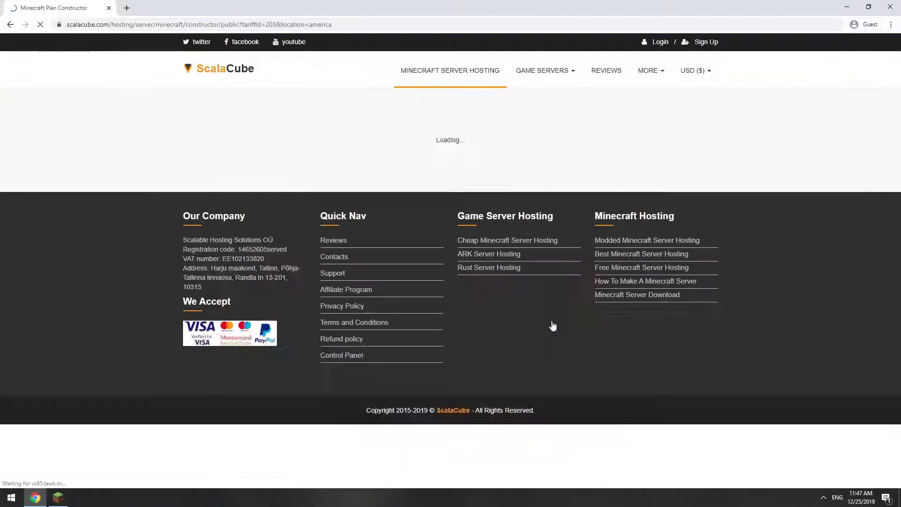
click(495, 262)
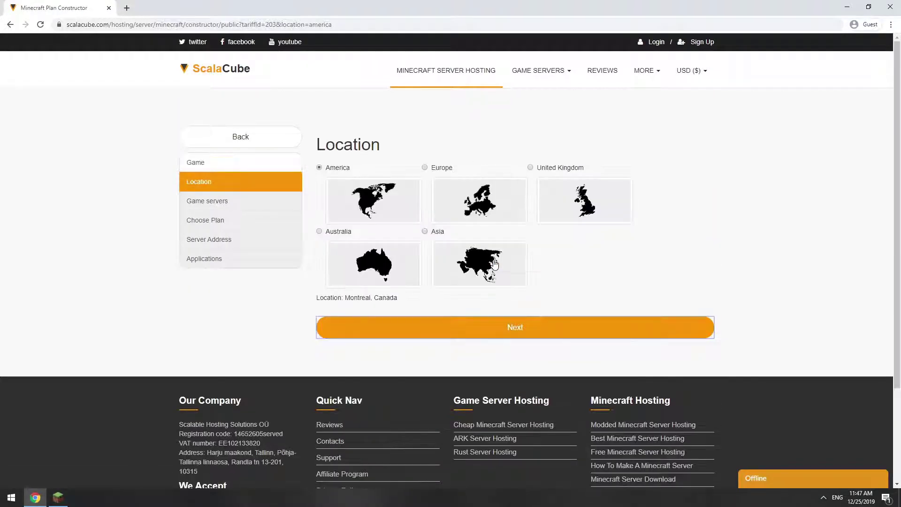
click(492, 329)
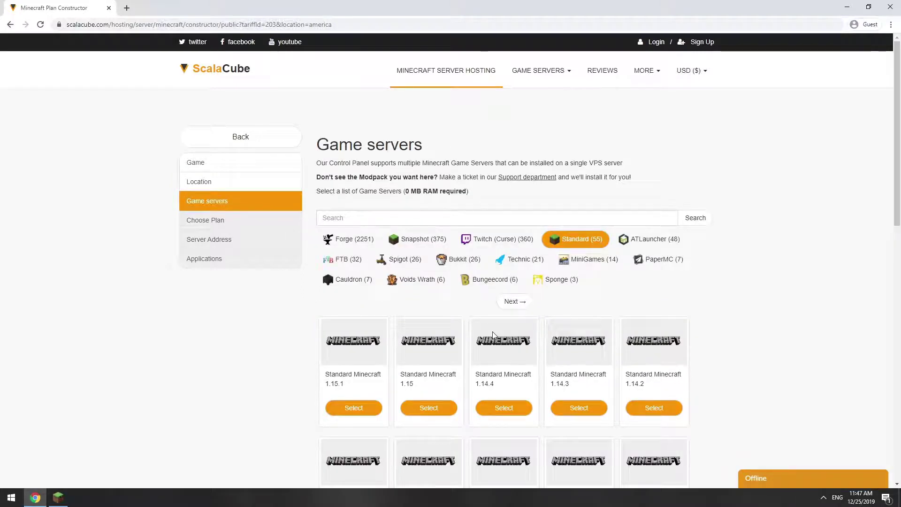
Add Bukkit 1.15.1 to the server and choose the recommended 4.5G plan
click(446, 213)
text(Bukkit)
key(Return)
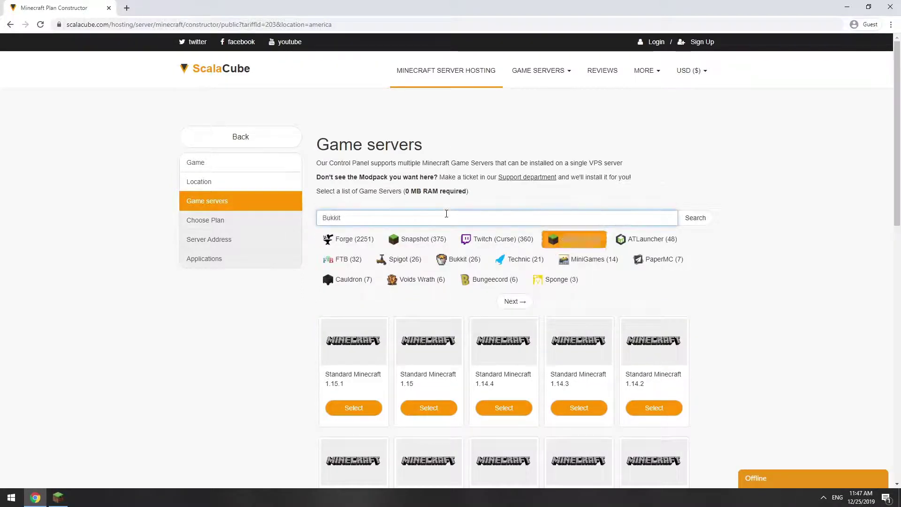
click(376, 409)
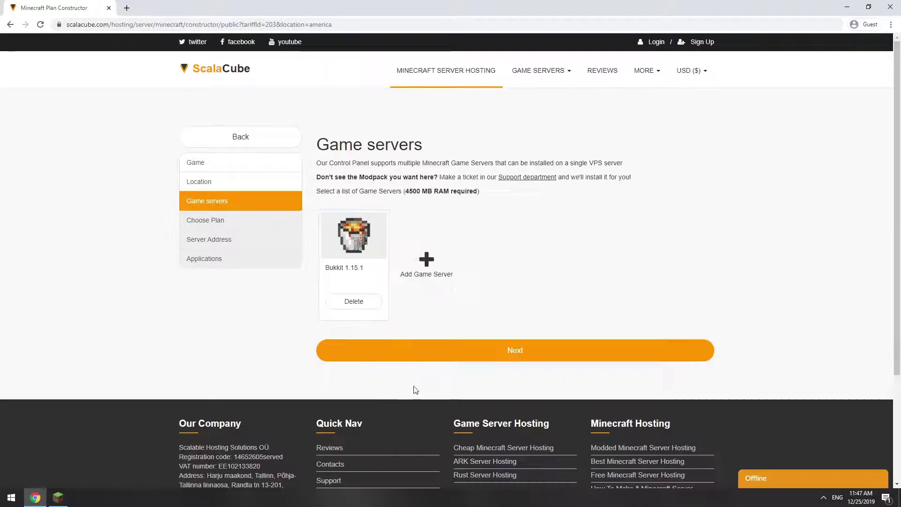
click(463, 354)
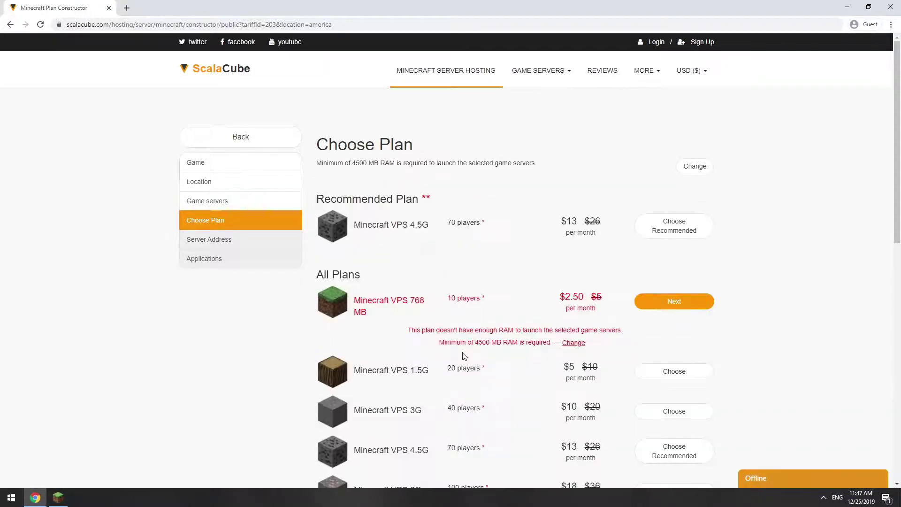
click(637, 232)
scroll(498, 312, down, 5)
click(496, 337)
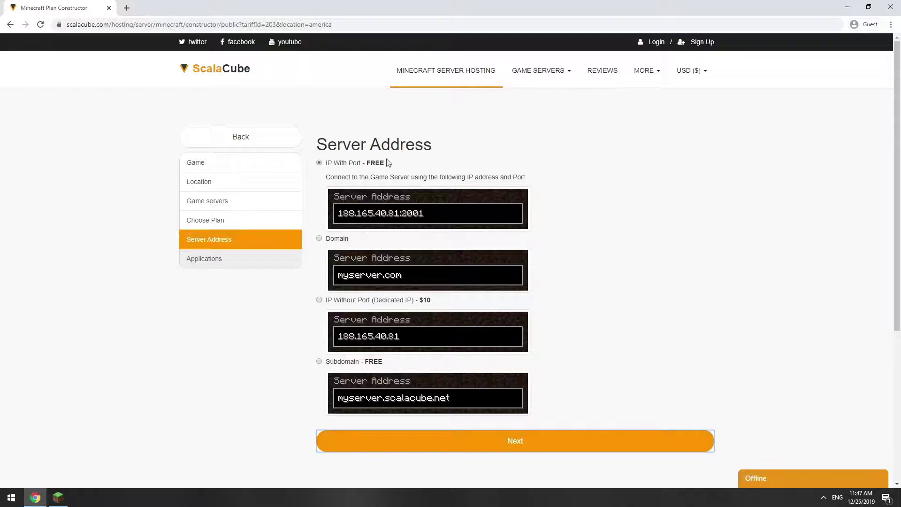
Keep the free 'IP With Port' address and leave all applications set to NO
drag(387, 163, 328, 164)
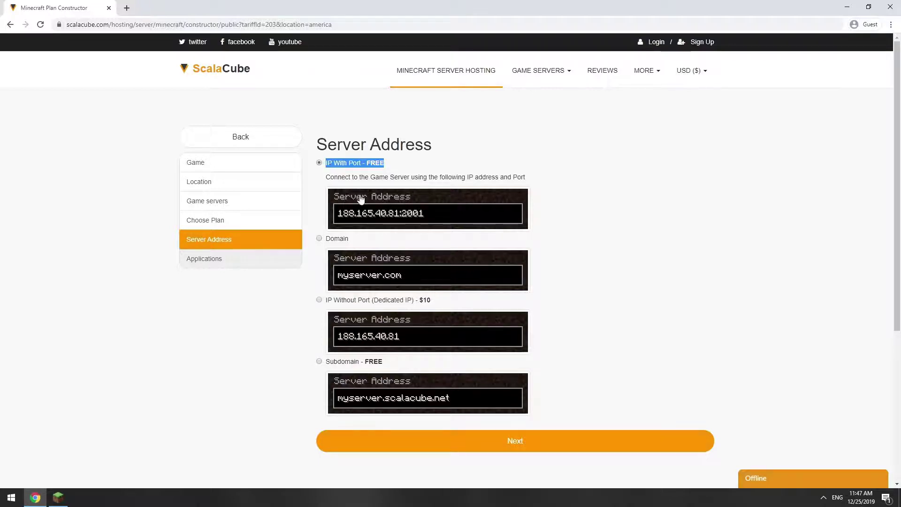
click(530, 441)
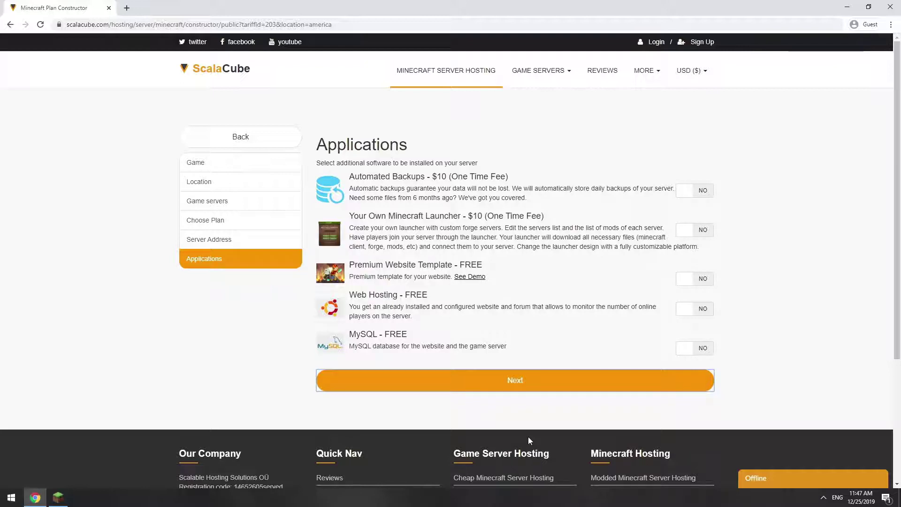
click(510, 380)
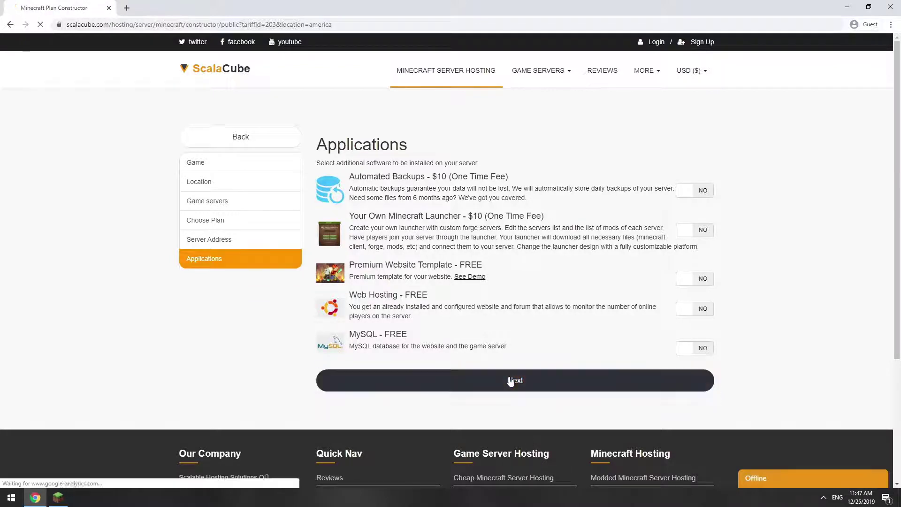
Place the order and go to managing the purchased server
click(360, 345)
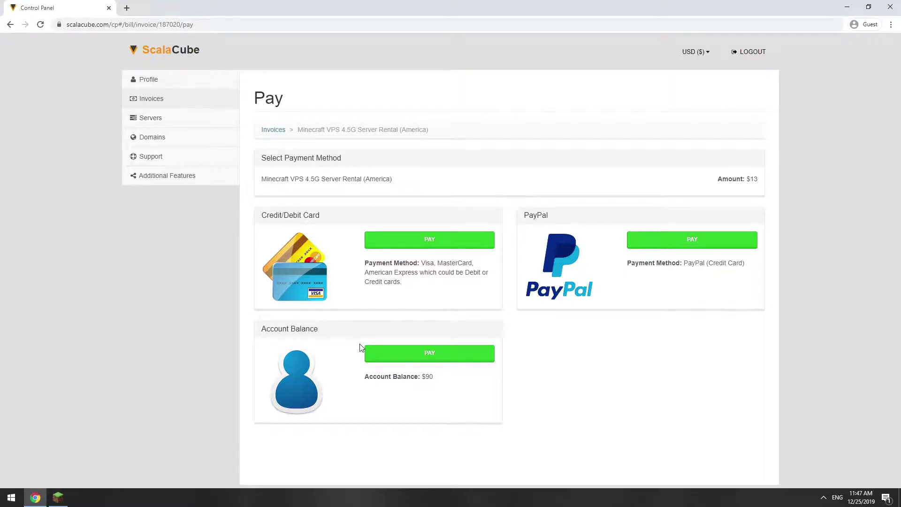
click(203, 121)
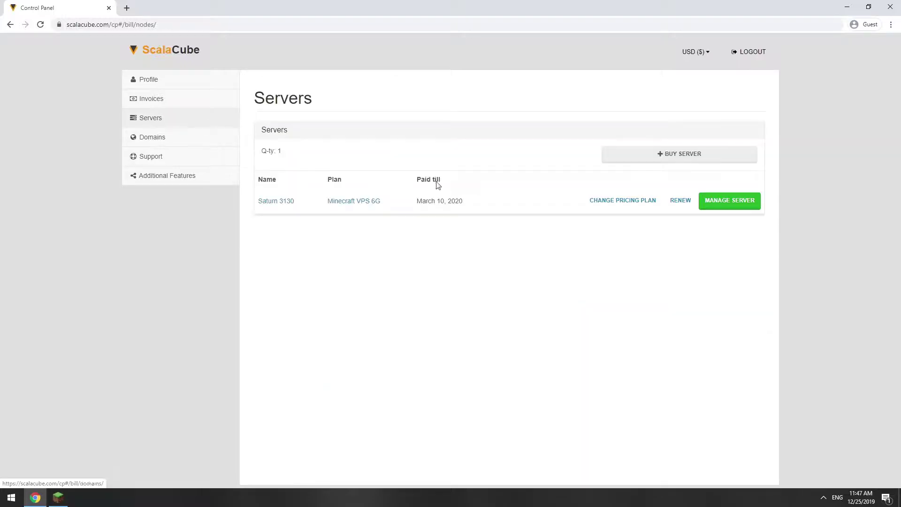
click(740, 205)
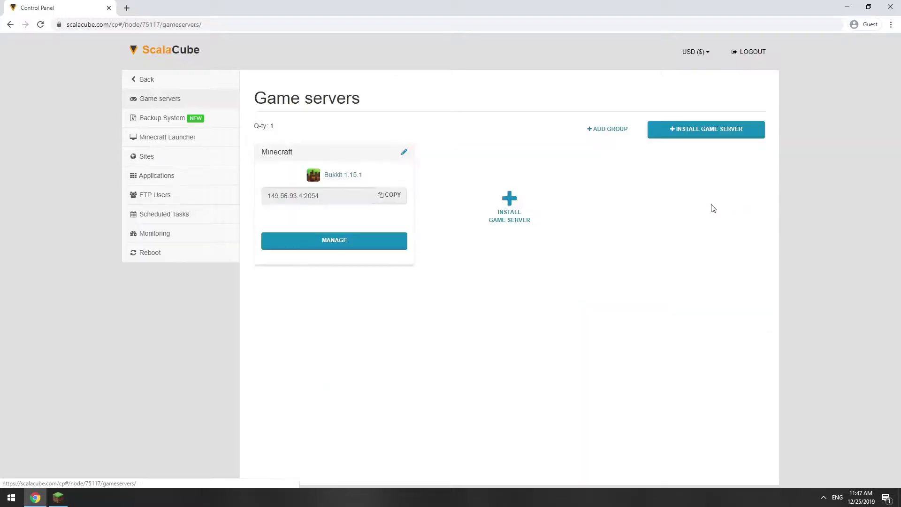
Copy the Bukkit server's IP address from its Minecraft information page
click(335, 243)
drag(556, 155, 445, 155)
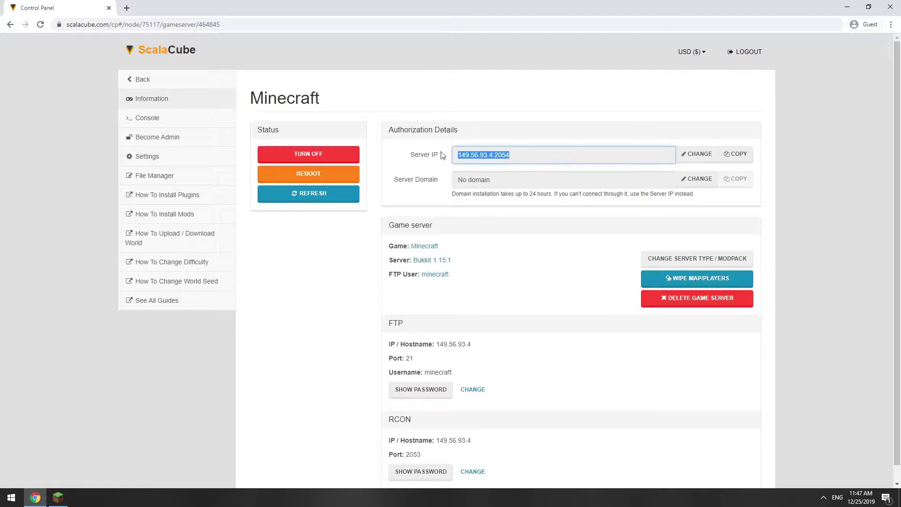
click(740, 156)
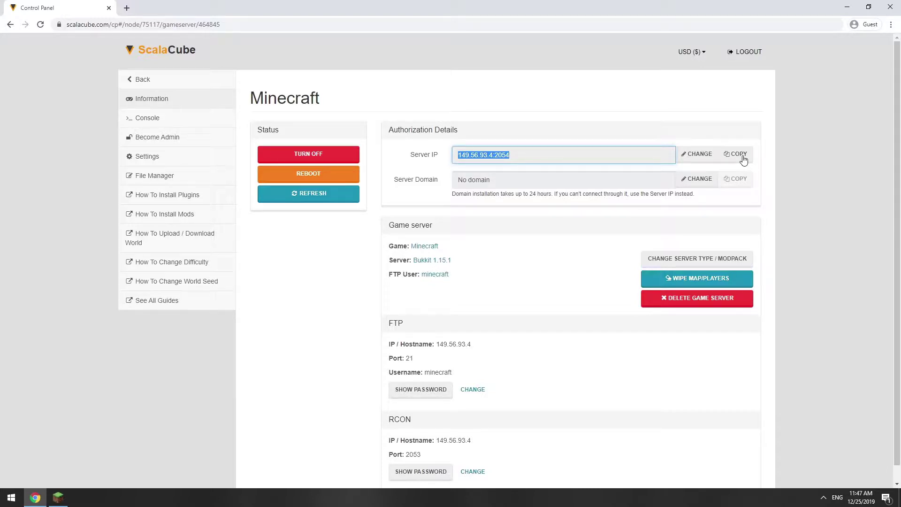
Launch Minecraft Java Edition 1.15.1 and go to the Multiplayer server list
click(58, 498)
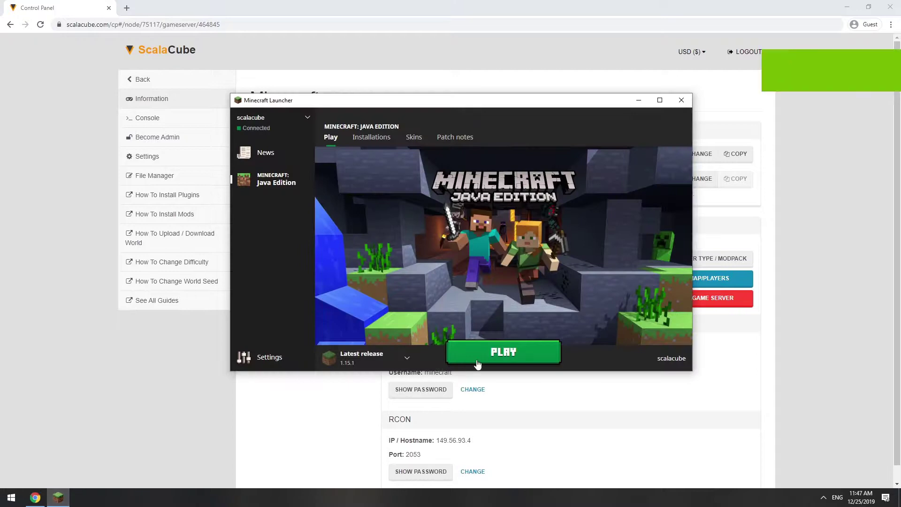
click(490, 355)
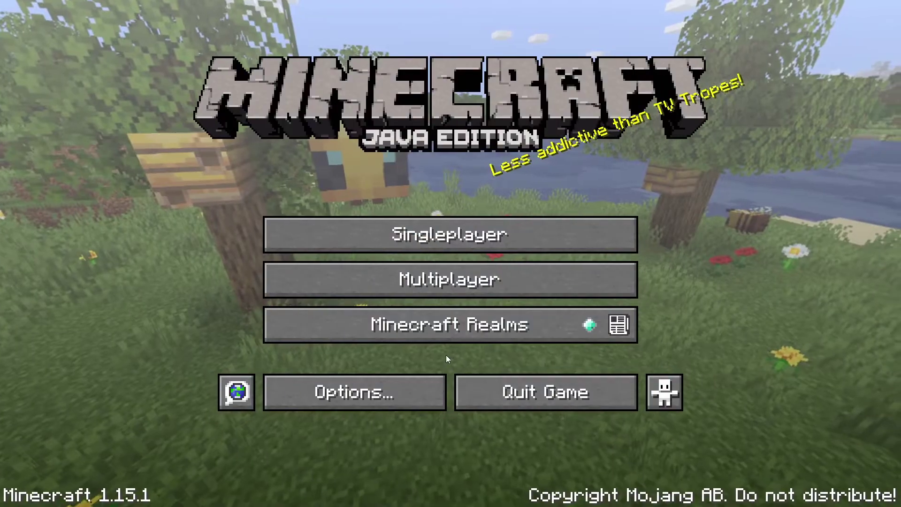
click(442, 289)
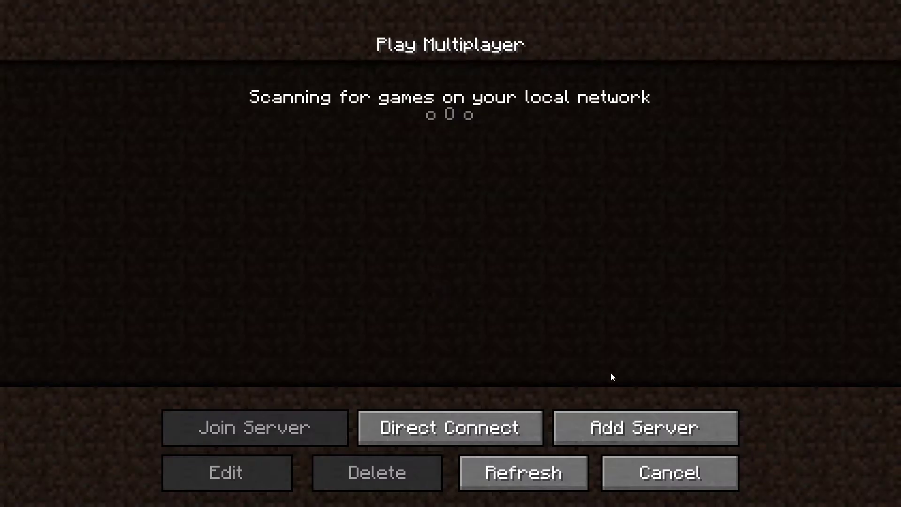
Add a server with the pasted ScalaCube IP and join it
click(613, 427)
click(459, 232)
key(ctrl+v)
click(458, 349)
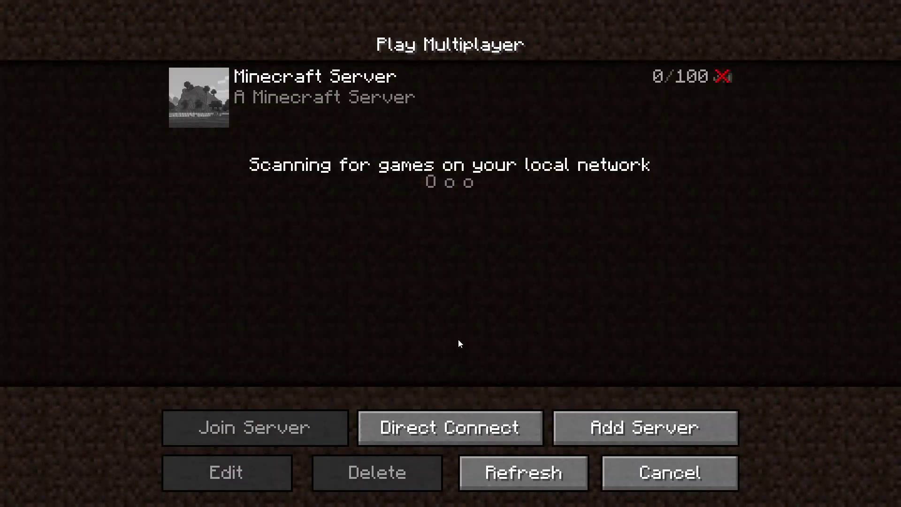
double_click(433, 118)
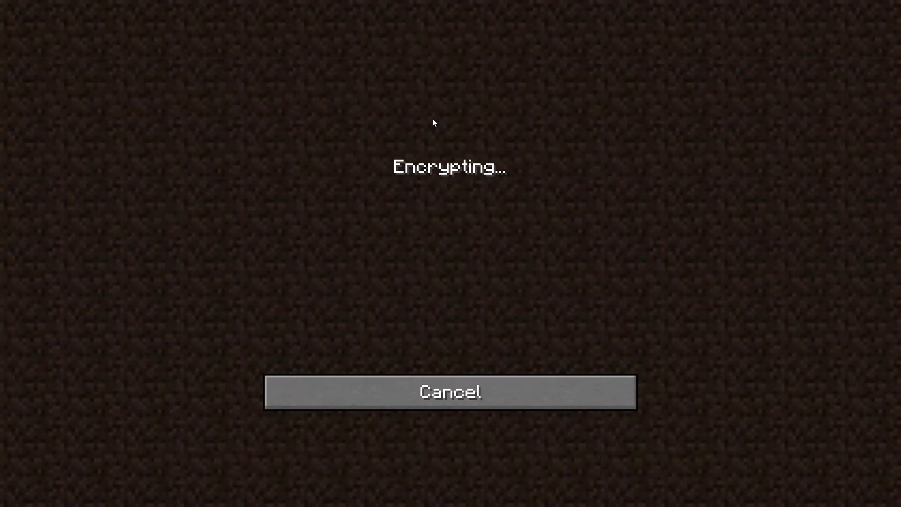